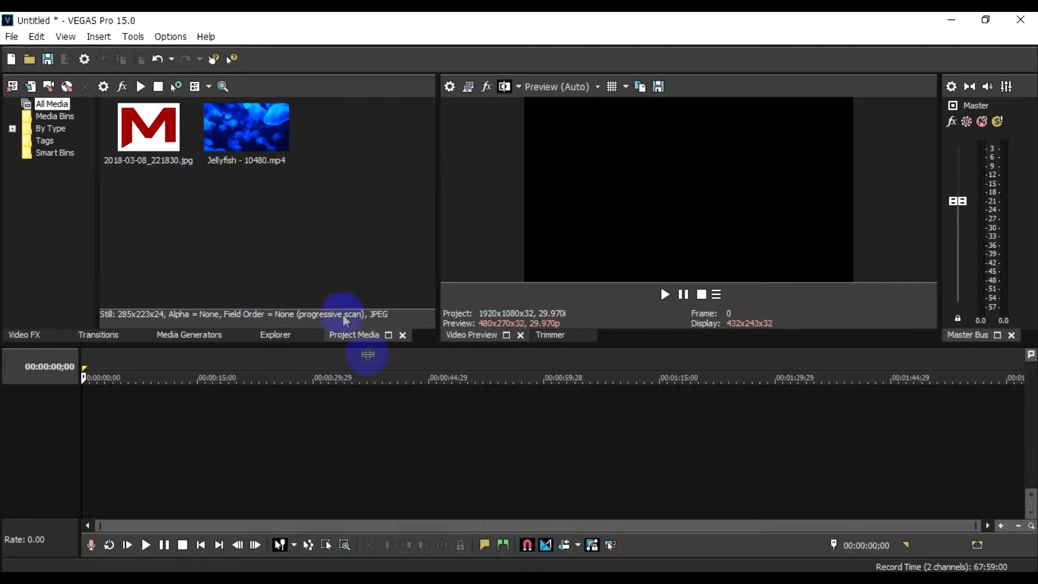
Step: Place Jellyfish - 10480.mp4 at the timeline start with project settings matched to it, and insert an empty video track above
{"action": "left_click_drag", "start_coordinate": [273, 162], "coordinate": [106, 418]}
{"action": "left_click", "coordinate": [536, 423]}
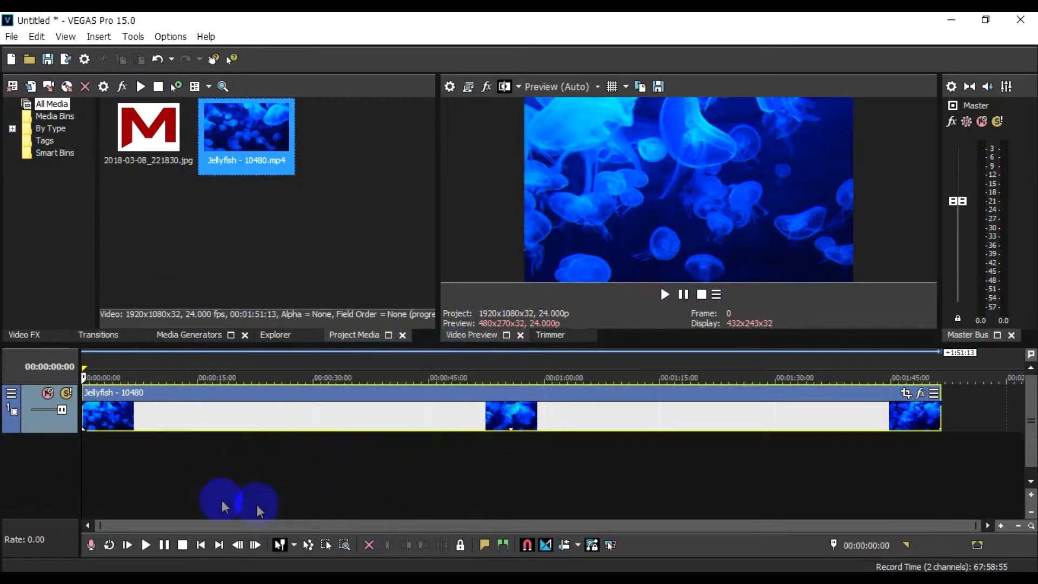
{"action": "right_click", "coordinate": [177, 476]}
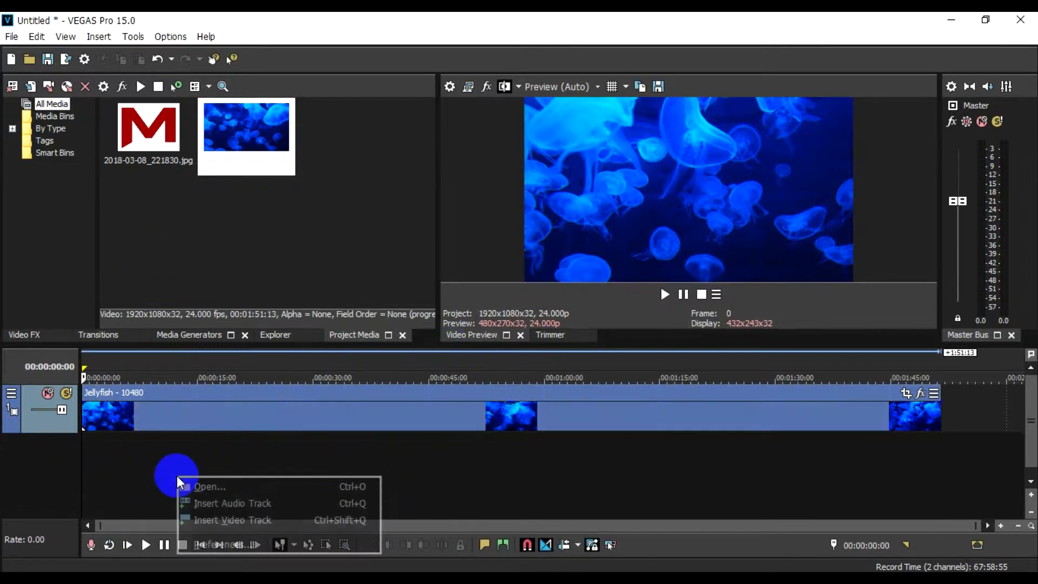
{"action": "left_click", "coordinate": [220, 520]}
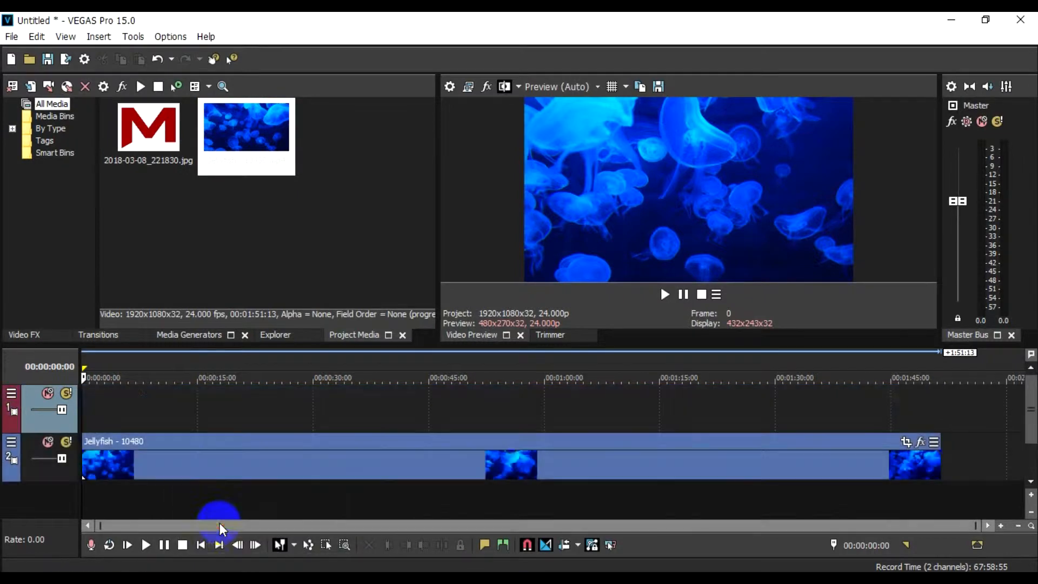
Step: Insert a default Titles & Text event at the start of the empty track and move its text down to location 0.50, 0.20
{"action": "right_click", "coordinate": [131, 407]}
{"action": "left_click", "coordinate": [153, 379]}
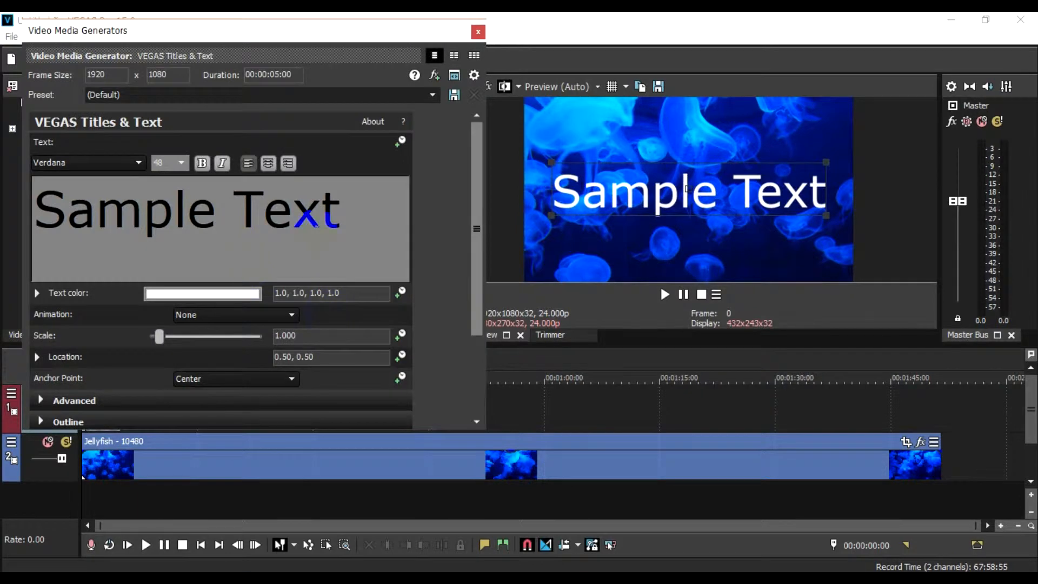
{"action": "triple_click", "coordinate": [143, 219]}
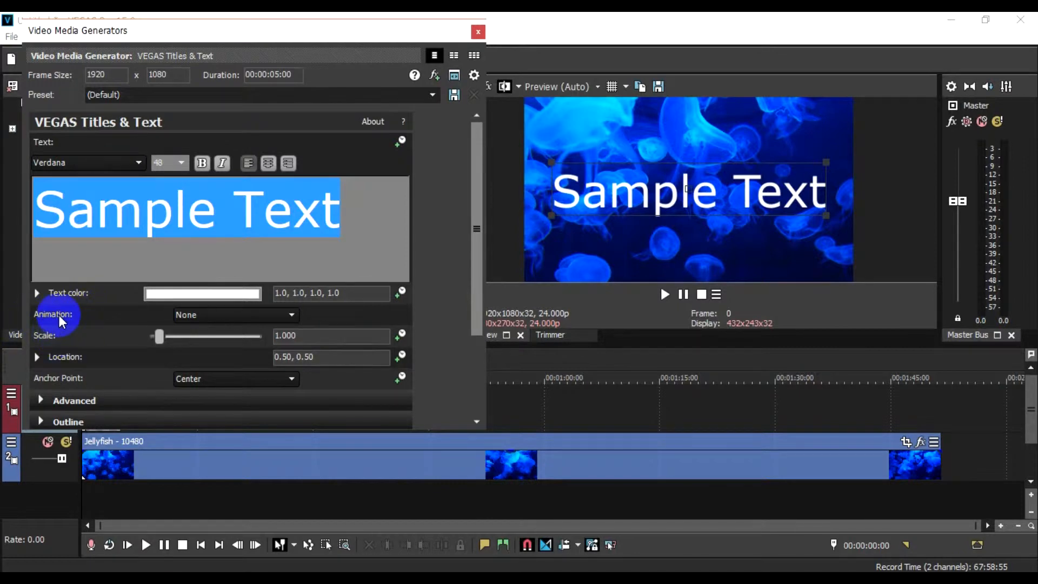
{"action": "left_click", "coordinate": [38, 357]}
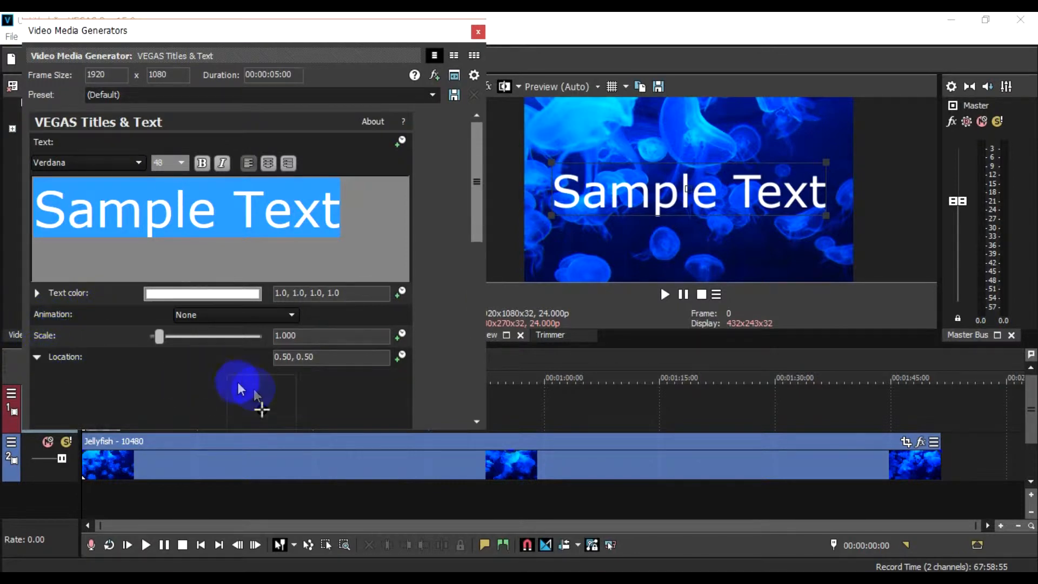
{"action": "mouse_move", "coordinate": [261, 409]}
{"action": "left_mouse_down"}
{"action": "mouse_move", "coordinate": [275, 399]}
{"action": "mouse_move", "coordinate": [263, 398]}
{"action": "mouse_move", "coordinate": [263, 416]}
{"action": "left_mouse_up"}
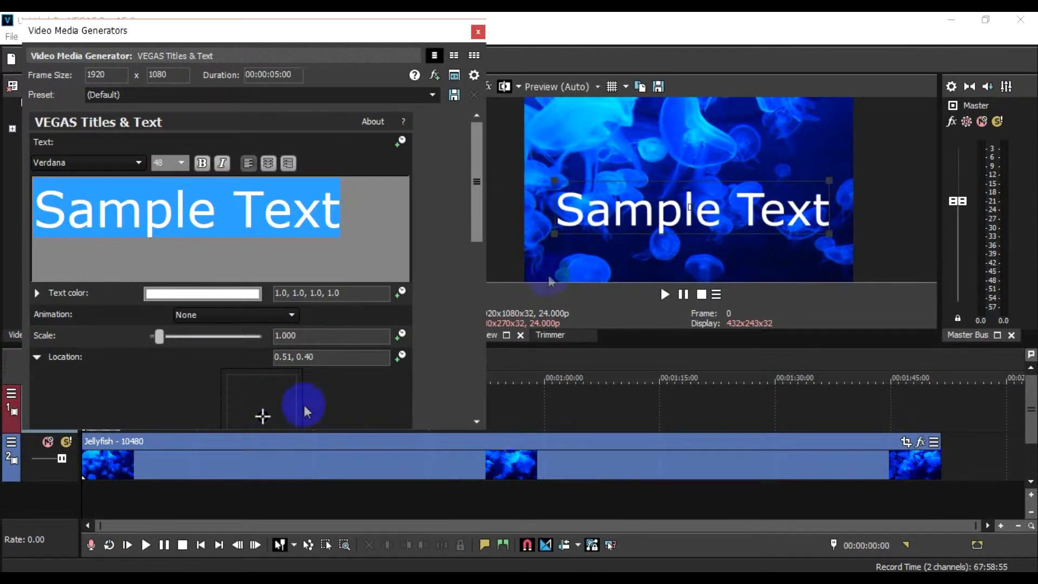
{"action": "left_click_drag", "start_coordinate": [627, 210], "coordinate": [630, 247]}
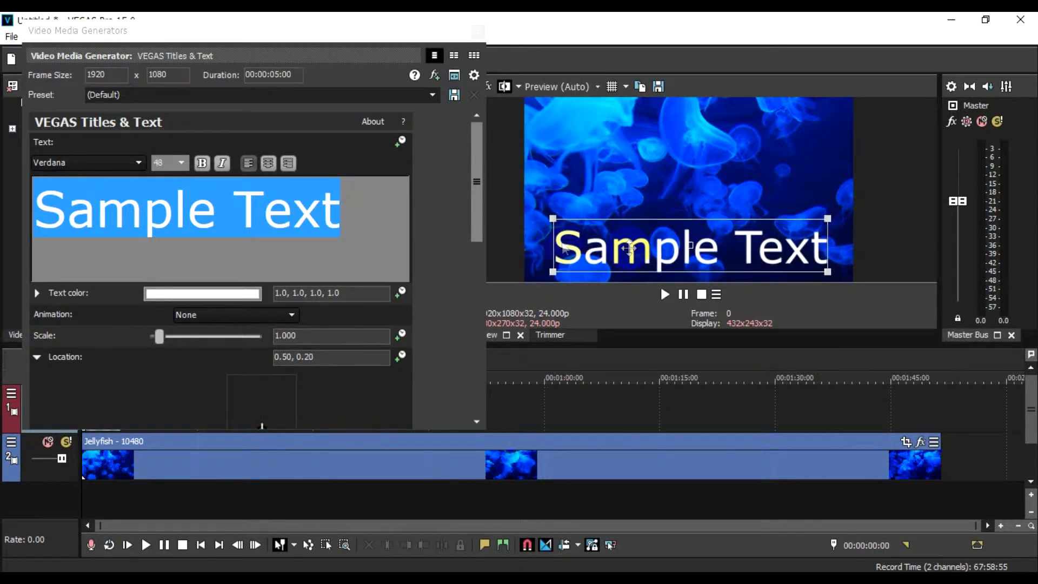
Step: Reduce the sample text's font size to 36 and lower the text to location 0.50, 0.15
{"action": "left_click", "coordinate": [183, 162]}
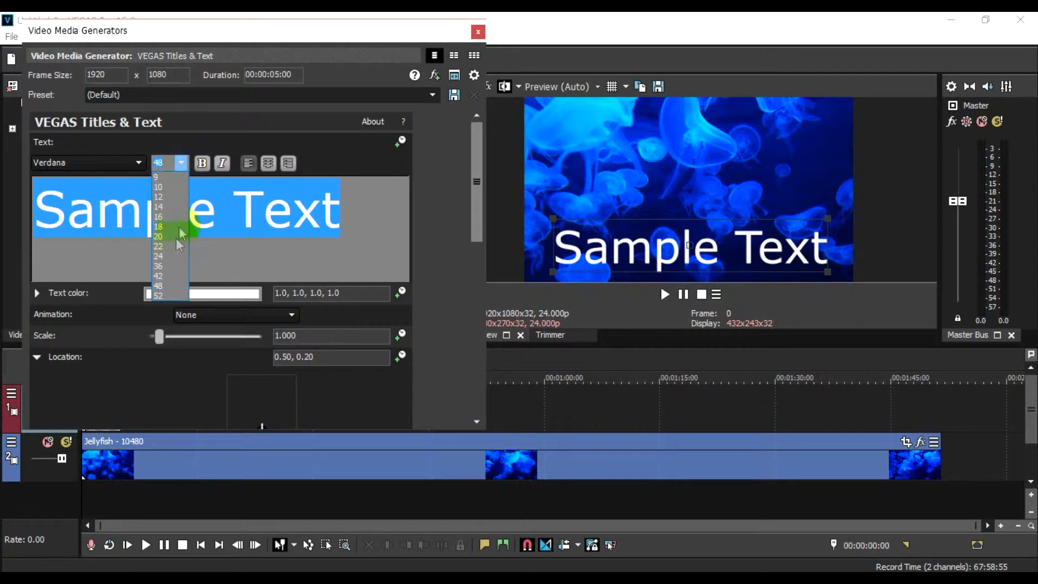
{"action": "left_click", "coordinate": [172, 266]}
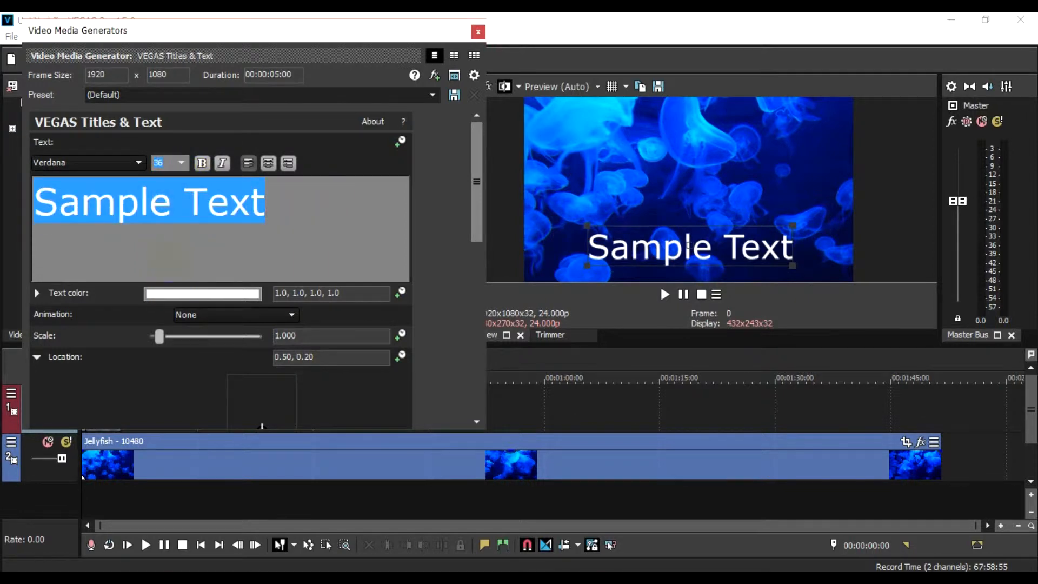
{"action": "left_click_drag", "start_coordinate": [665, 244], "coordinate": [667, 254]}
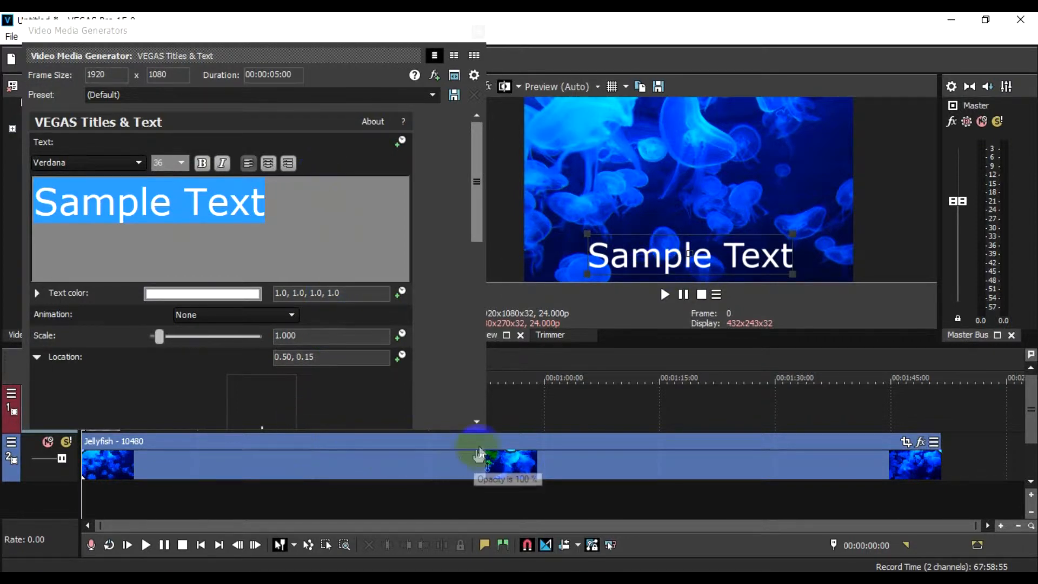
Step: Play the first seconds of the timeline to check how long the text stays over the video
{"action": "key", "text": "space"}
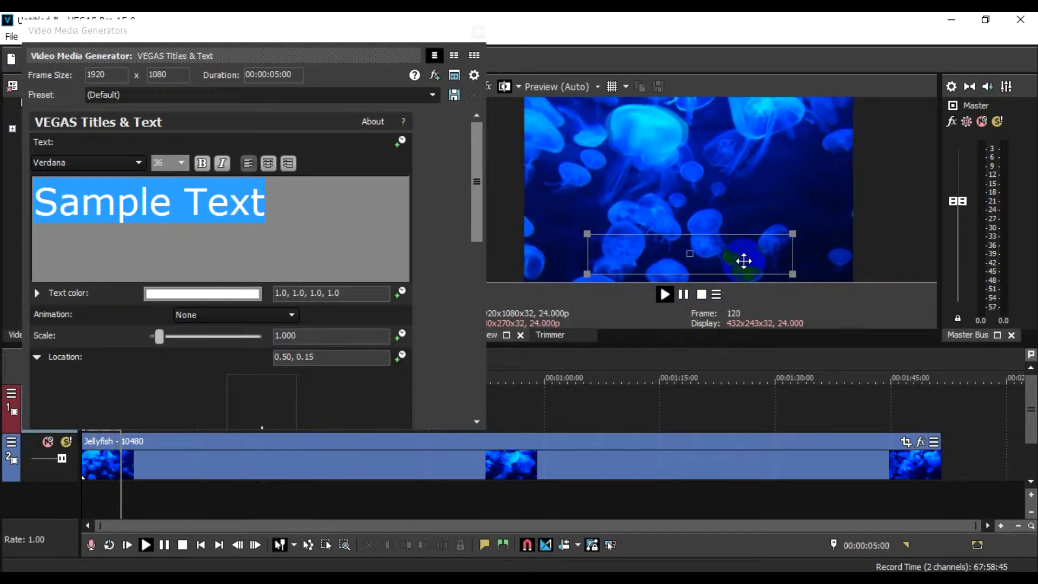
{"action": "key", "text": "space"}
{"action": "scroll", "coordinate": [265, 479], "scroll_direction": "up", "scroll_amount": 2}
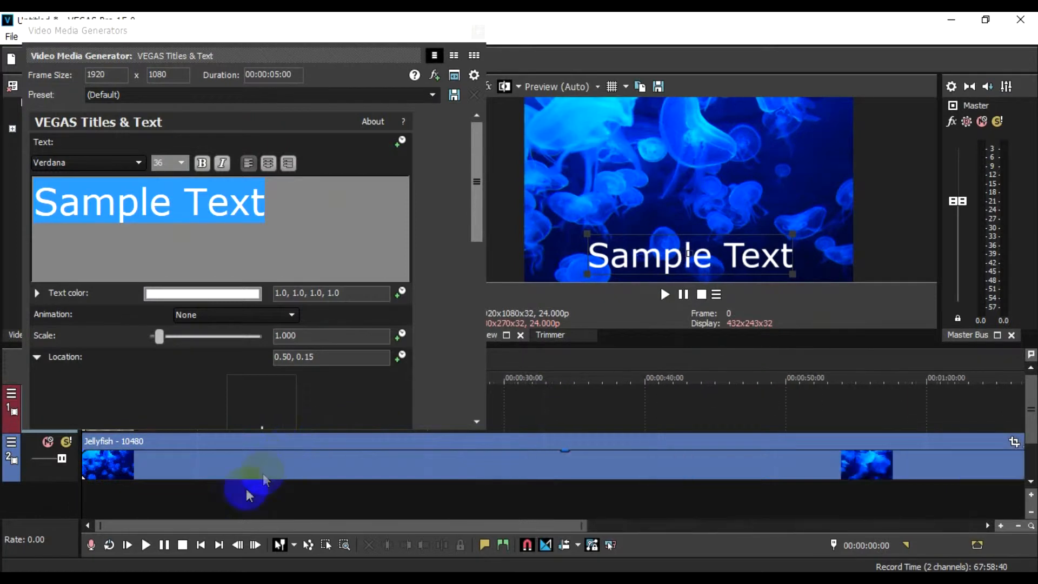
{"action": "scroll", "coordinate": [757, 482], "scroll_direction": "down", "scroll_amount": 2}
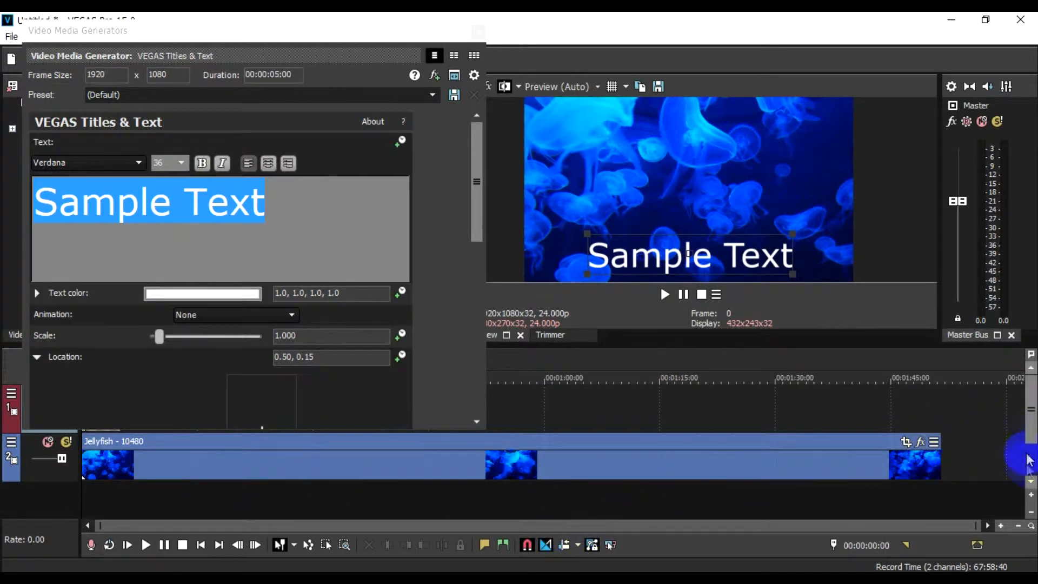
{"action": "mouse_move", "coordinate": [1033, 419]}
{"action": "left_mouse_down"}
{"action": "mouse_move", "coordinate": [1033, 450]}
{"action": "mouse_move", "coordinate": [1033, 424]}
{"action": "left_mouse_up"}
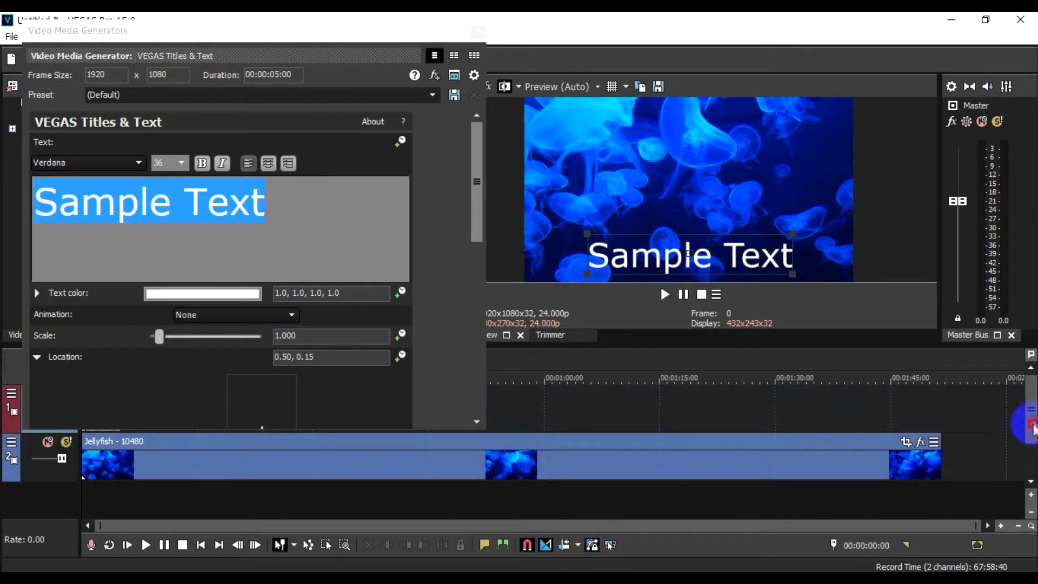
Step: Close the text settings, extend the text event to the end of the jellyfish clip, and preview it
{"action": "left_click", "coordinate": [478, 31]}
{"action": "left_click_drag", "start_coordinate": [118, 412], "coordinate": [941, 416]}
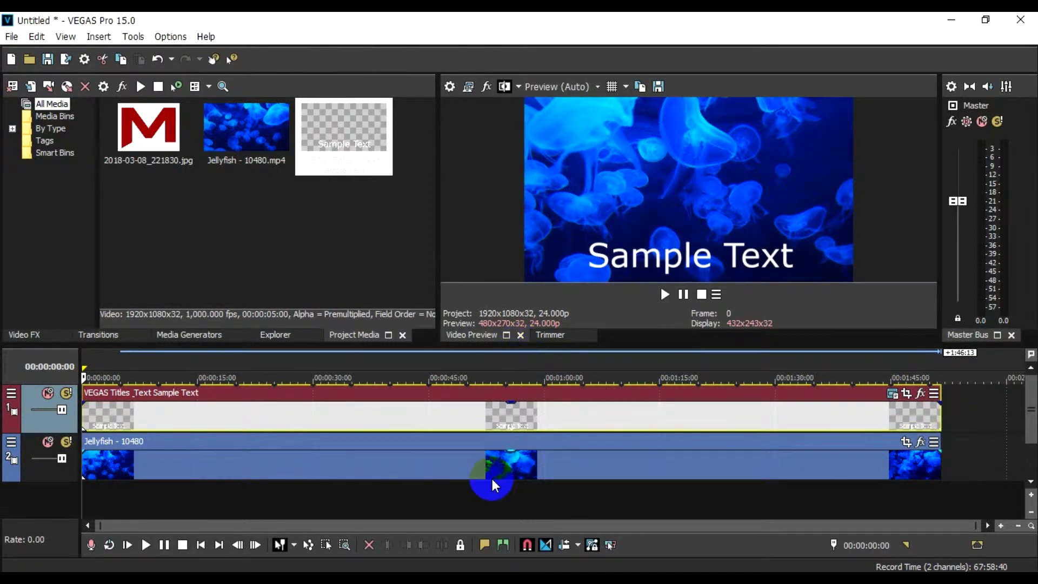
{"action": "key", "text": "space"}
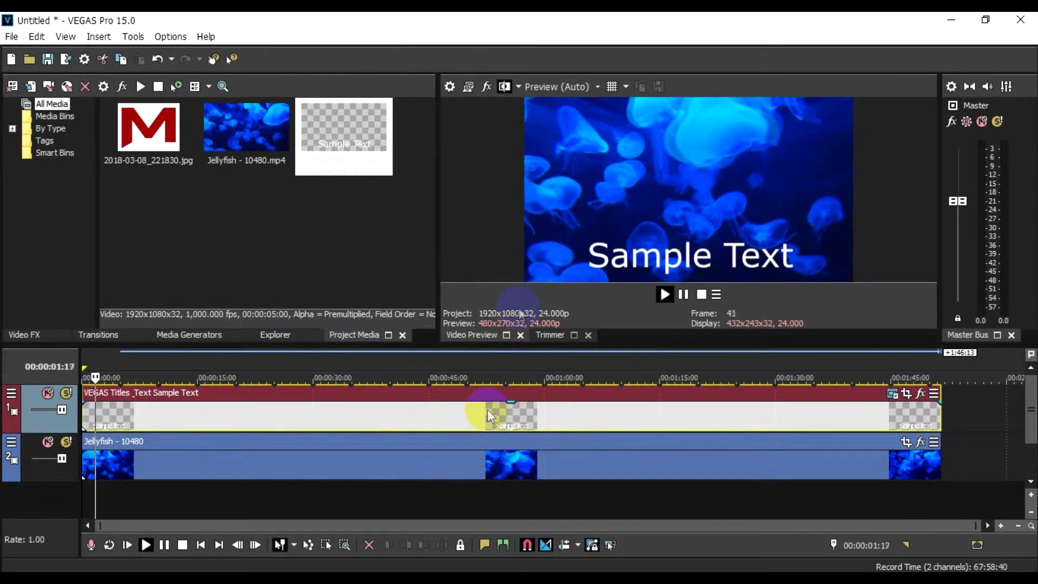
{"action": "key", "text": "space"}
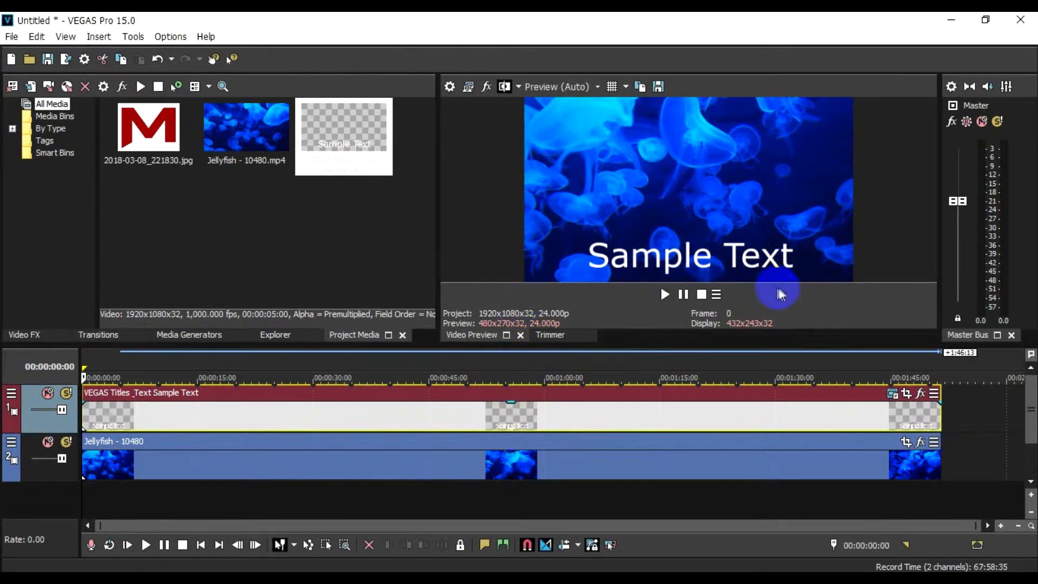
Step: Lower the text color's opacity to 0.14 so the text looks like a faint watermark, and preview it
{"action": "left_click", "coordinate": [892, 399]}
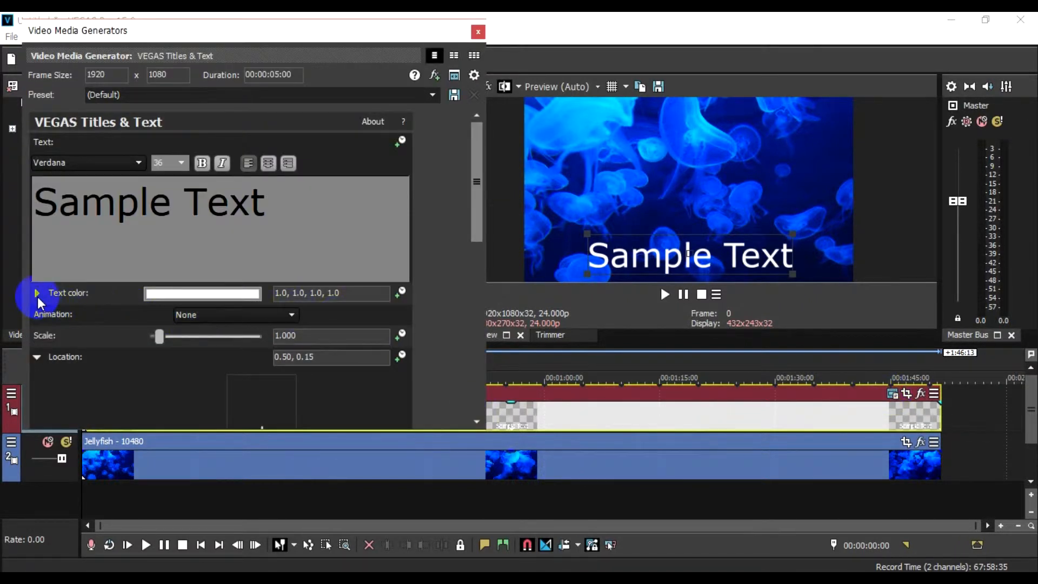
{"action": "left_click", "coordinate": [37, 294]}
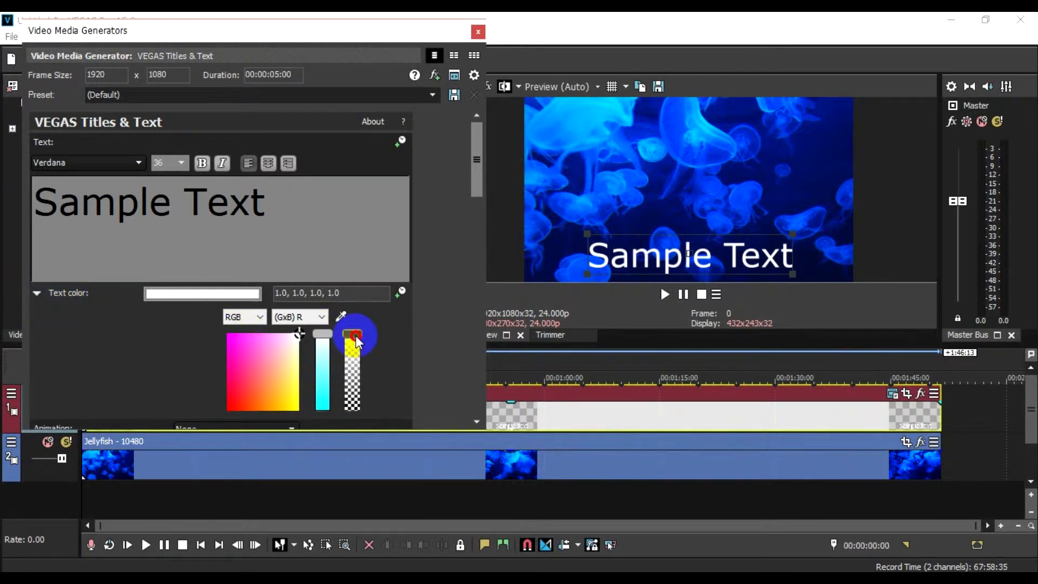
{"action": "left_click_drag", "start_coordinate": [355, 338], "coordinate": [359, 384]}
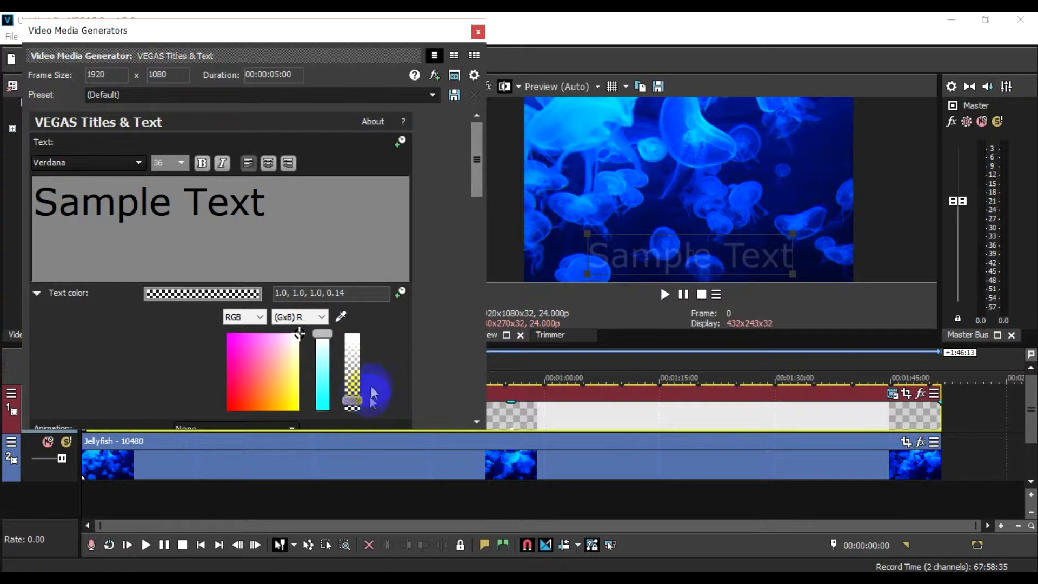
{"action": "left_click", "coordinate": [477, 32]}
{"action": "key", "text": "space"}
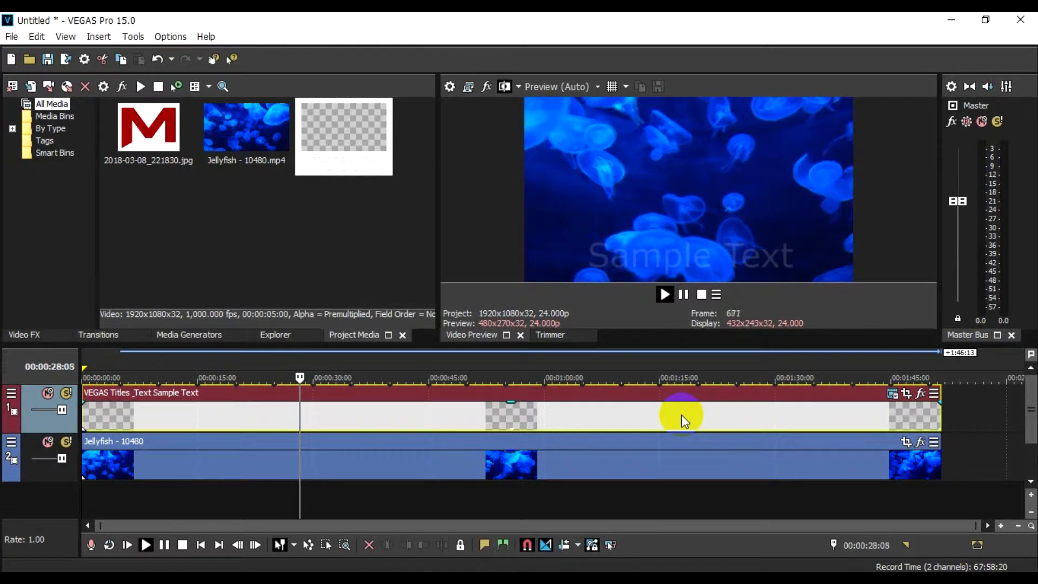
{"action": "key", "text": "space"}
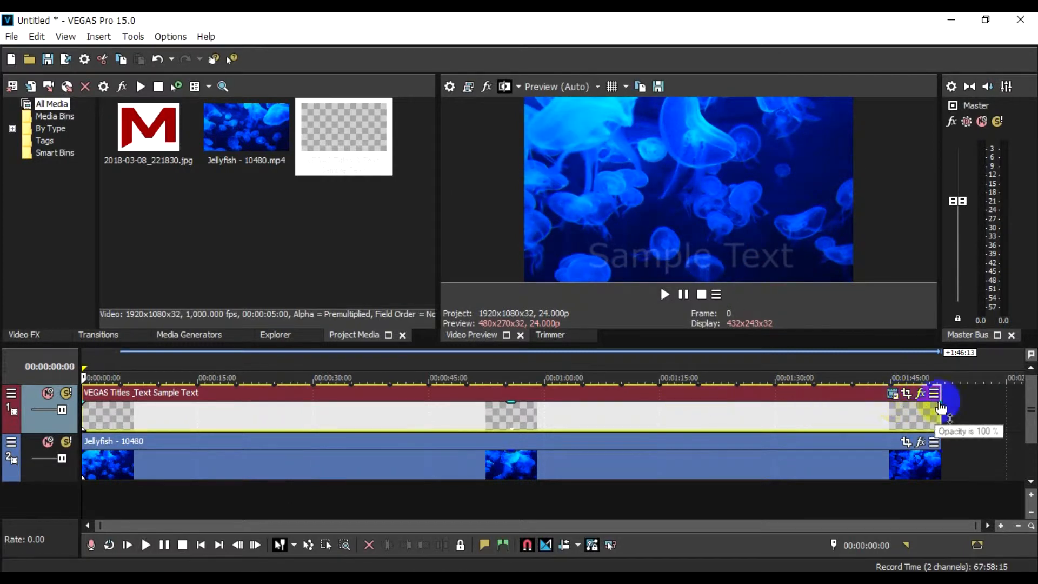
Step: Delete the text event and place 2018-03-08_221830.jpg on the upper track, extended to the jellyfish clip's full length
{"action": "right_click", "coordinate": [703, 407]}
{"action": "left_click", "coordinate": [741, 281]}
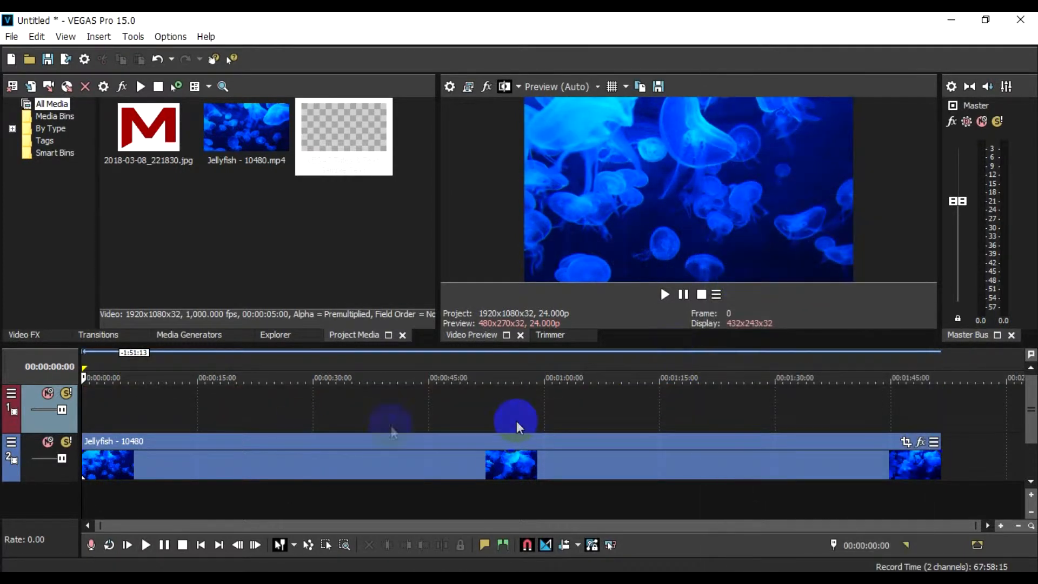
{"action": "left_click_drag", "start_coordinate": [146, 138], "coordinate": [936, 438]}
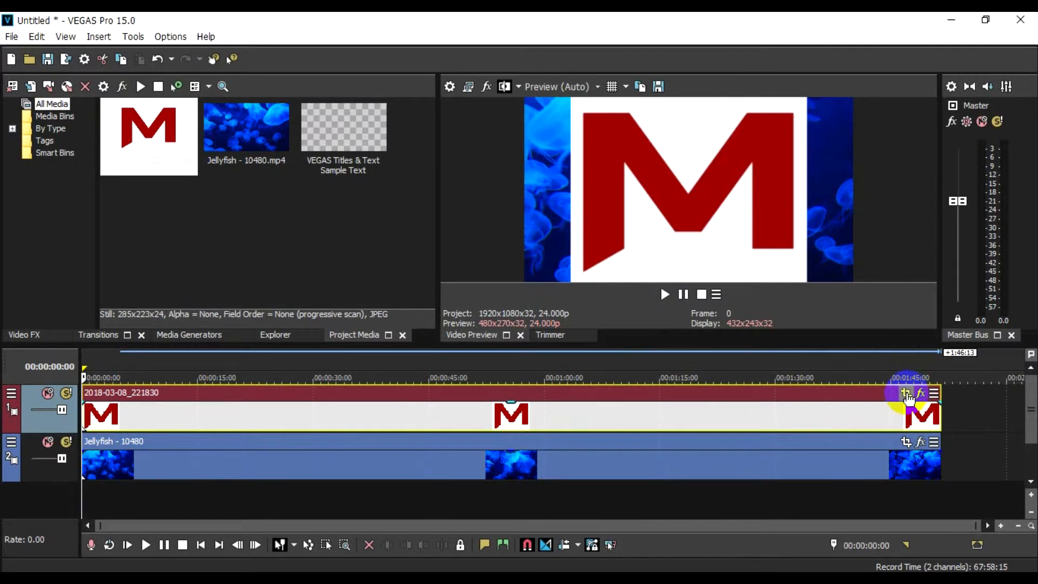
Step: Shrink and offset the logo image with Event Pan/Crop, enlarging its frame to about 659 x 432 centered near -44.5, 216, and preview it
{"action": "left_click", "coordinate": [907, 393]}
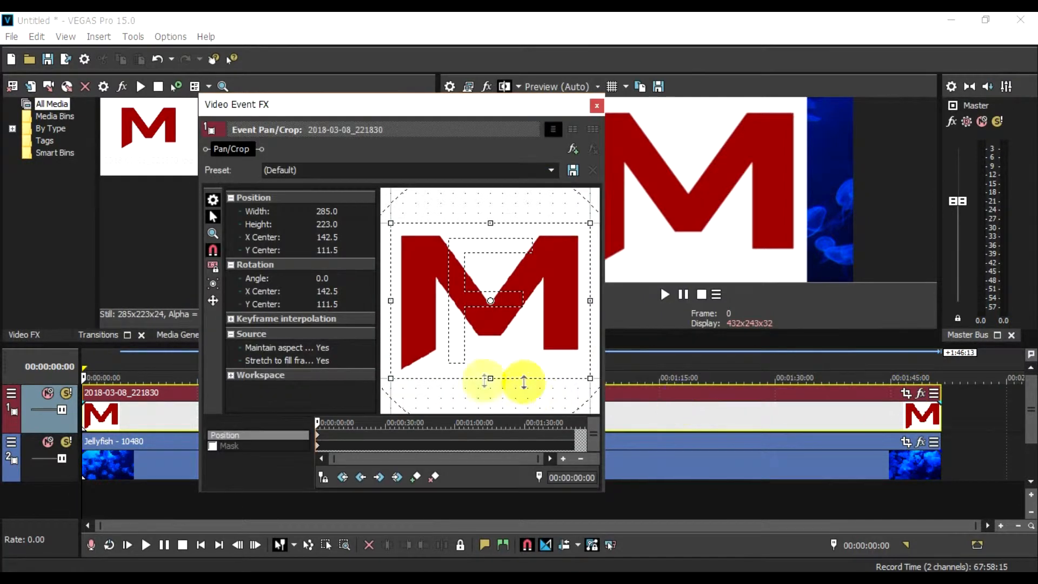
{"action": "left_click_drag", "start_coordinate": [393, 382], "coordinate": [135, 529]}
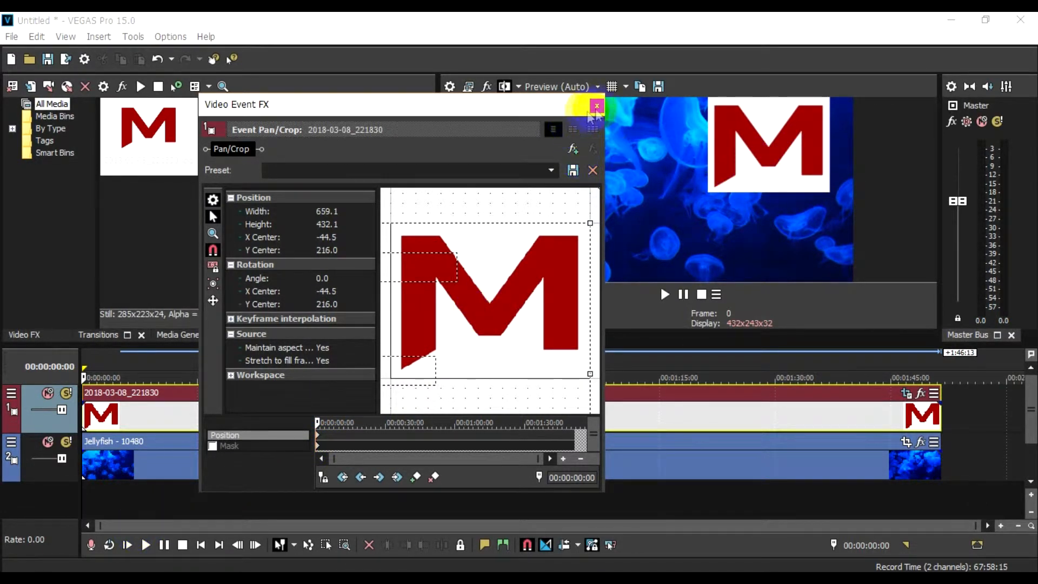
{"action": "left_click", "coordinate": [597, 106]}
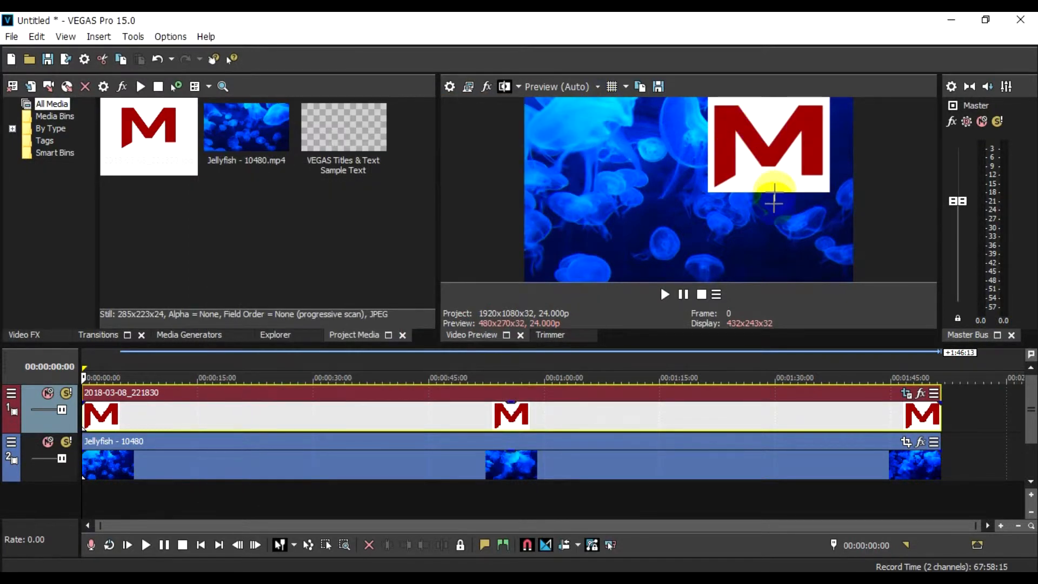
{"action": "key", "text": "space"}
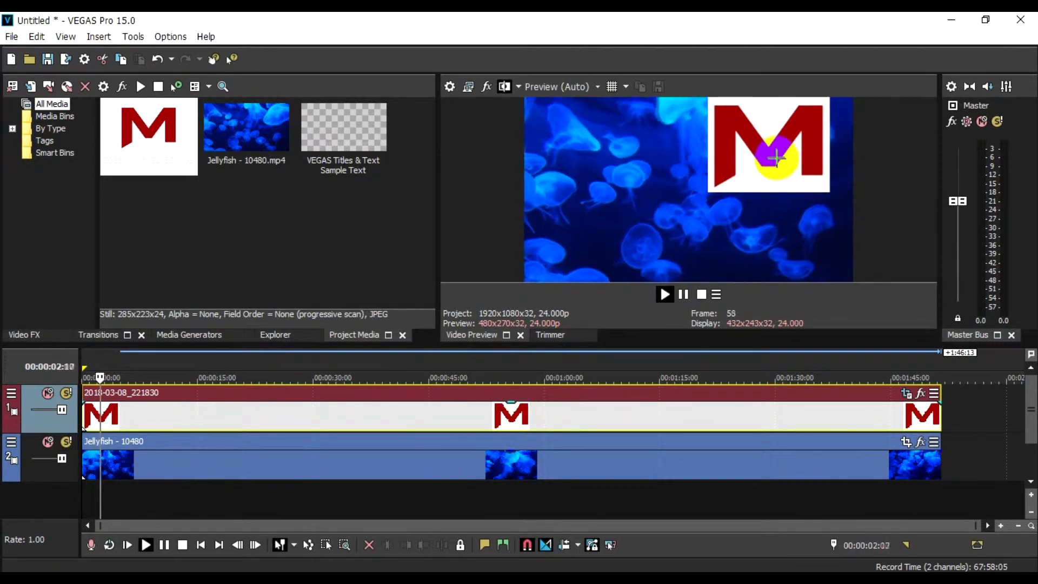
{"action": "key", "text": "space"}
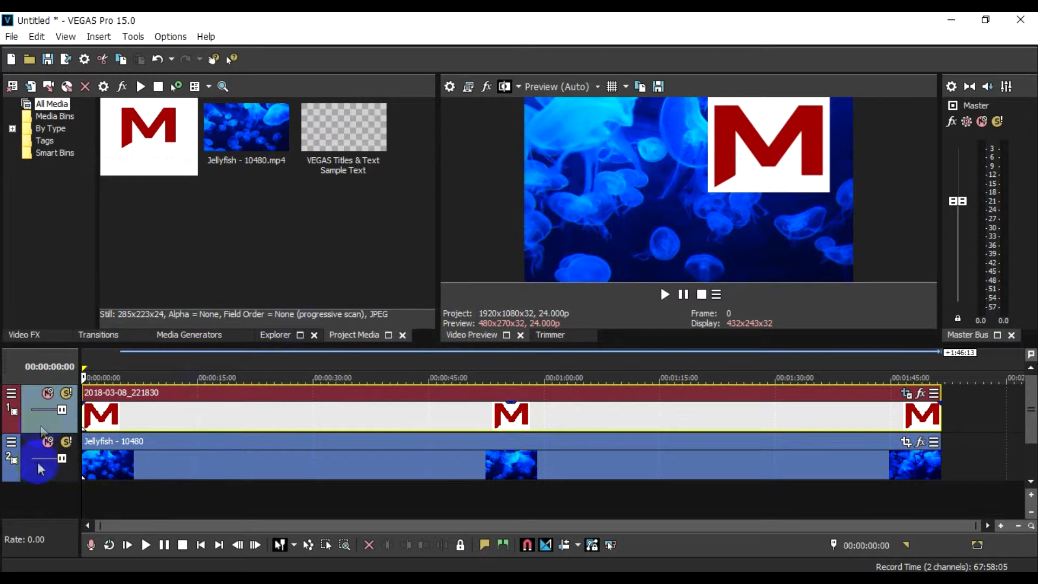
Step: Use Track Motion to scale the logo track to about 711 x 400 at position X 598, Y 304, and preview it
{"action": "left_click", "coordinate": [16, 393]}
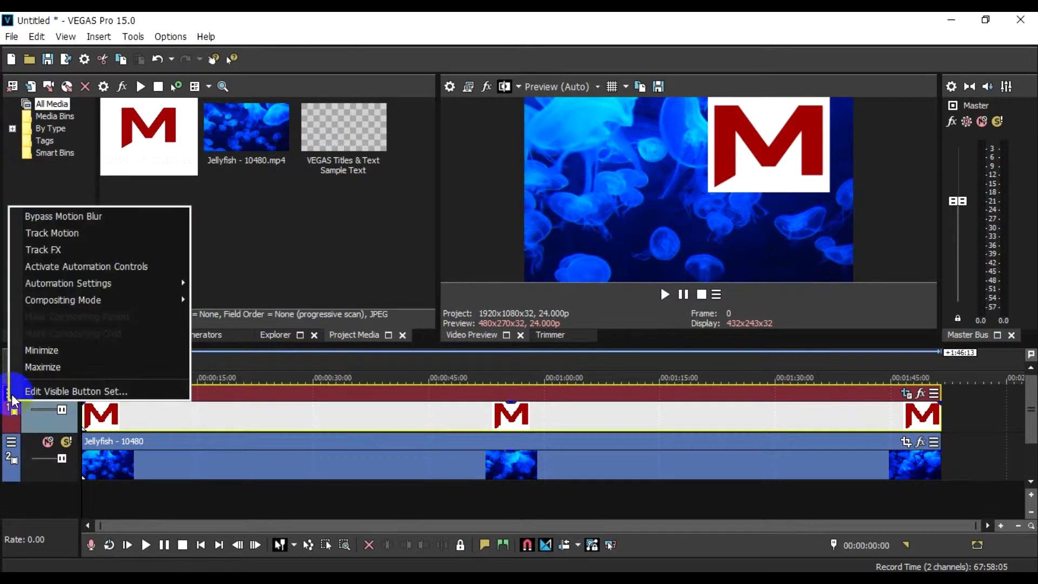
{"action": "left_click", "coordinate": [48, 237]}
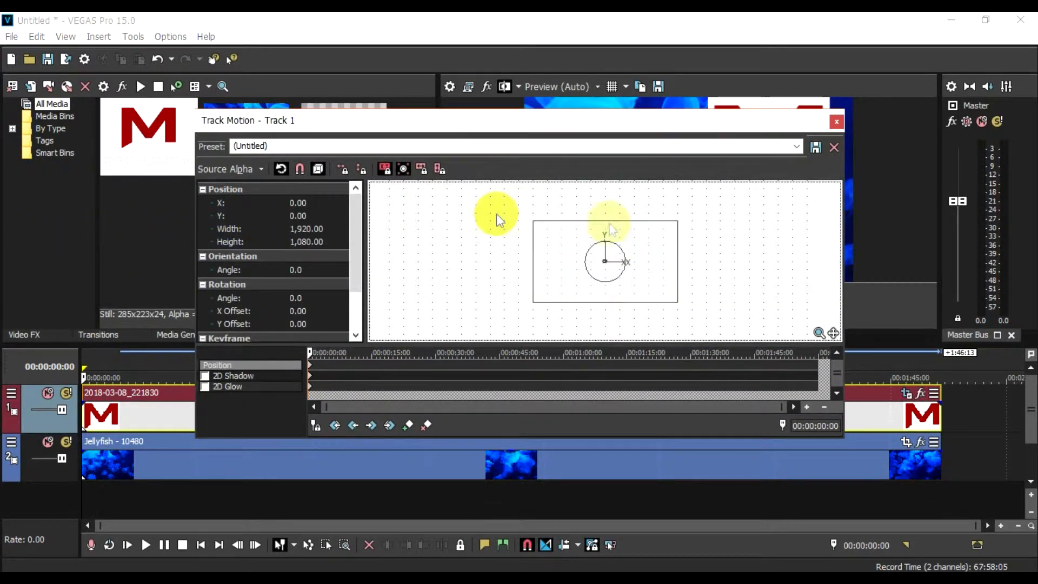
{"action": "left_click_drag", "start_coordinate": [607, 121], "coordinate": [436, 59]}
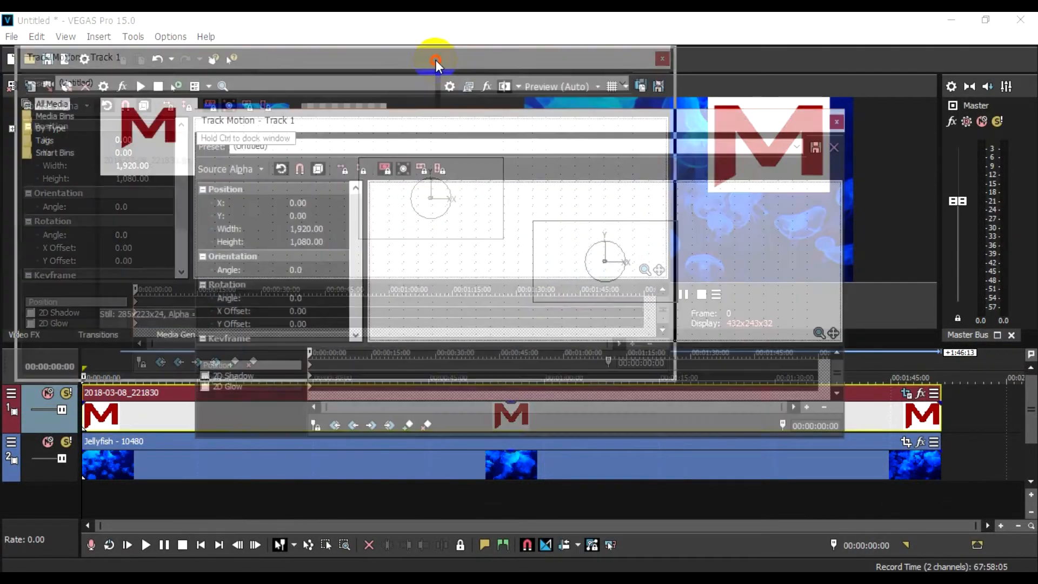
{"action": "left_click_drag", "start_coordinate": [416, 216], "coordinate": [432, 193]}
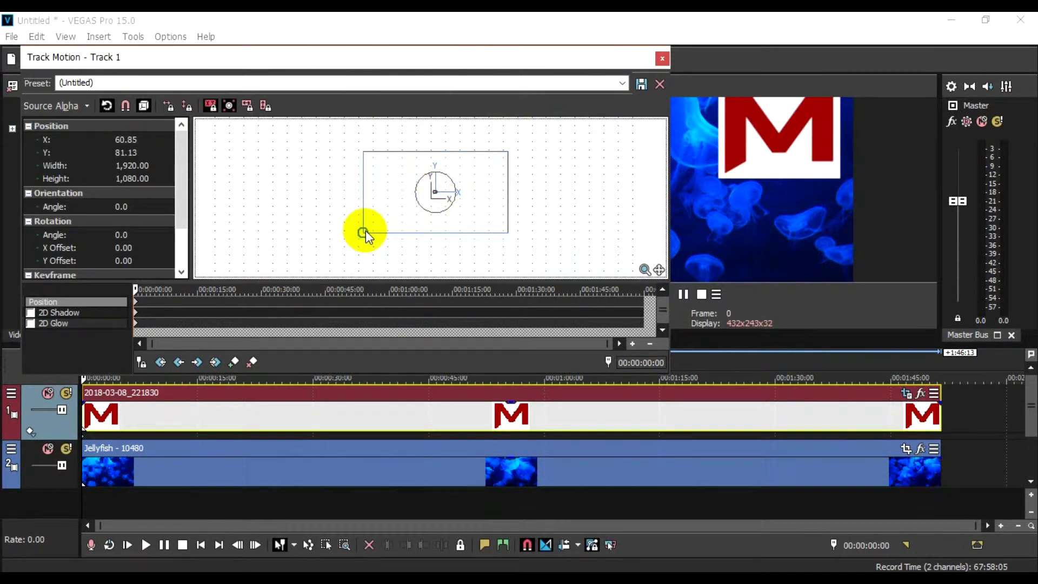
{"action": "left_click_drag", "start_coordinate": [364, 231], "coordinate": [487, 176]}
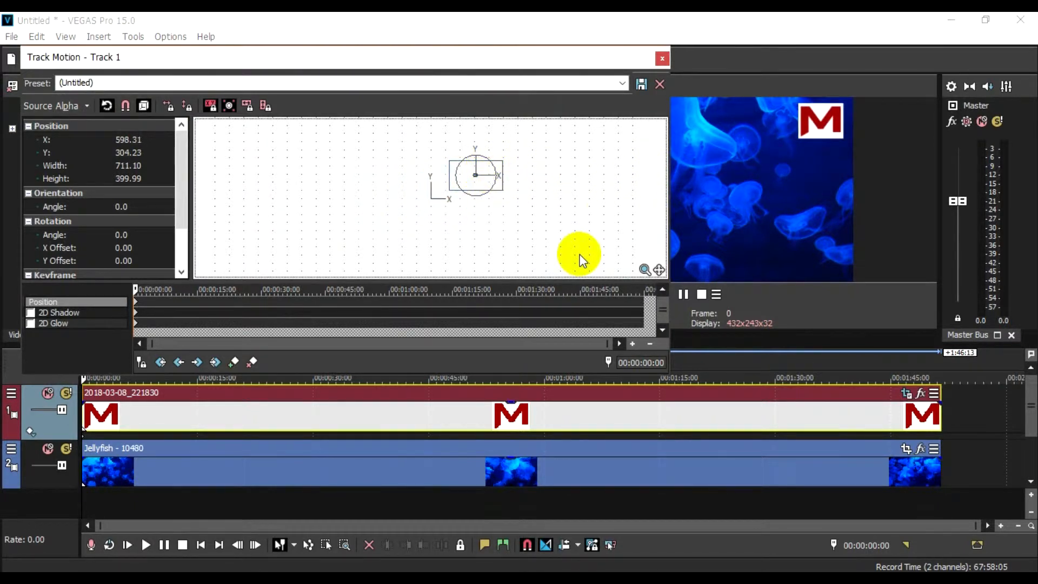
{"action": "left_click", "coordinate": [663, 59]}
{"action": "key", "text": "space"}
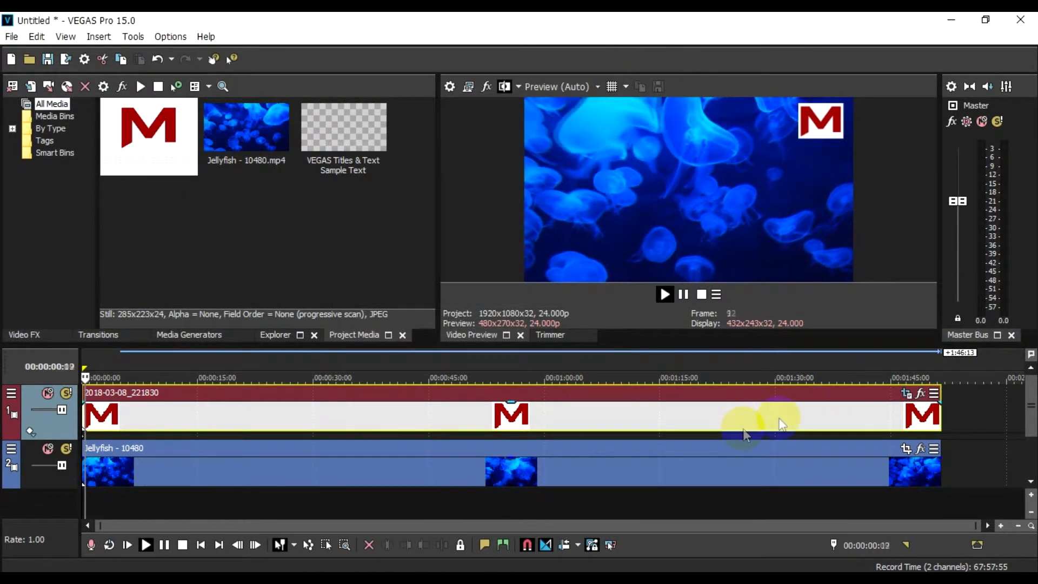